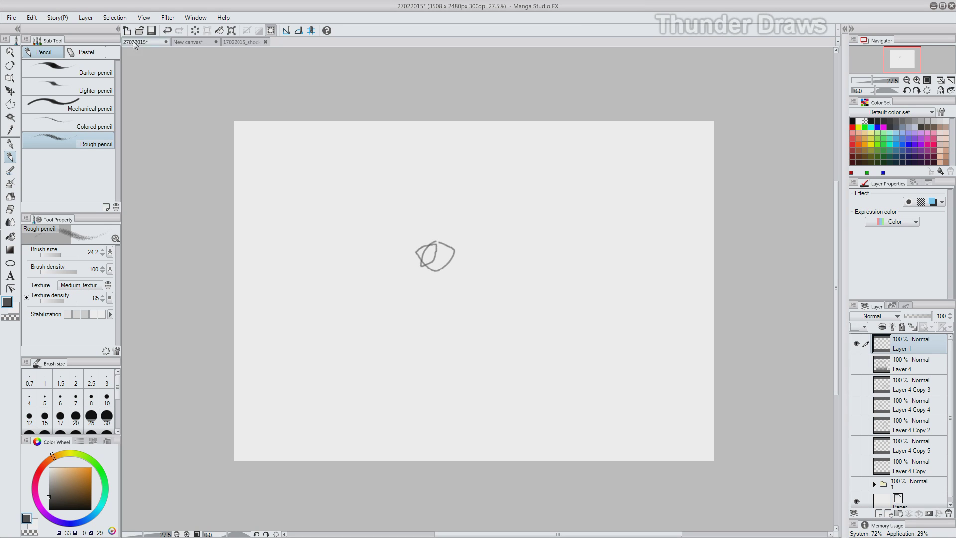
Step: Try a free transform on the small pencil sketch on Layer 1
left_click(57, 17)
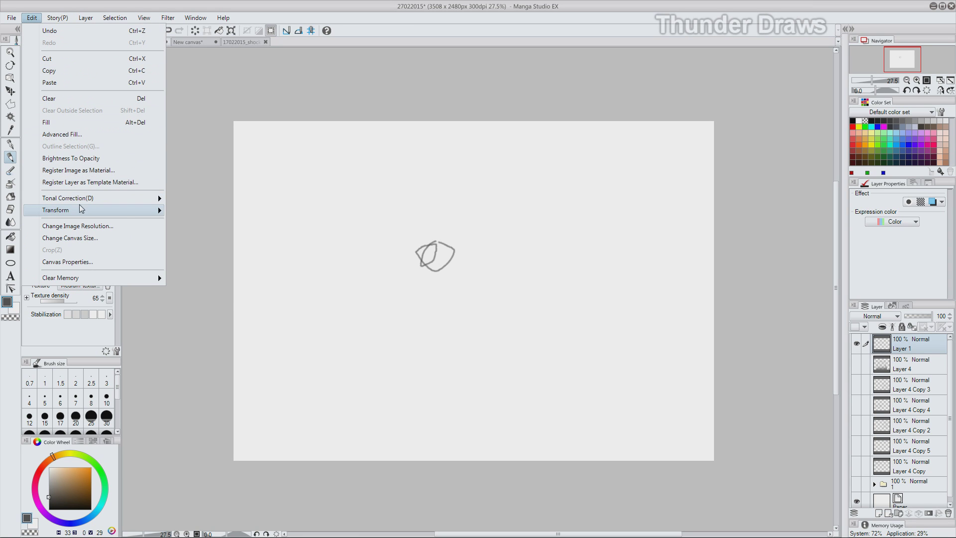
mouse_move(81, 208)
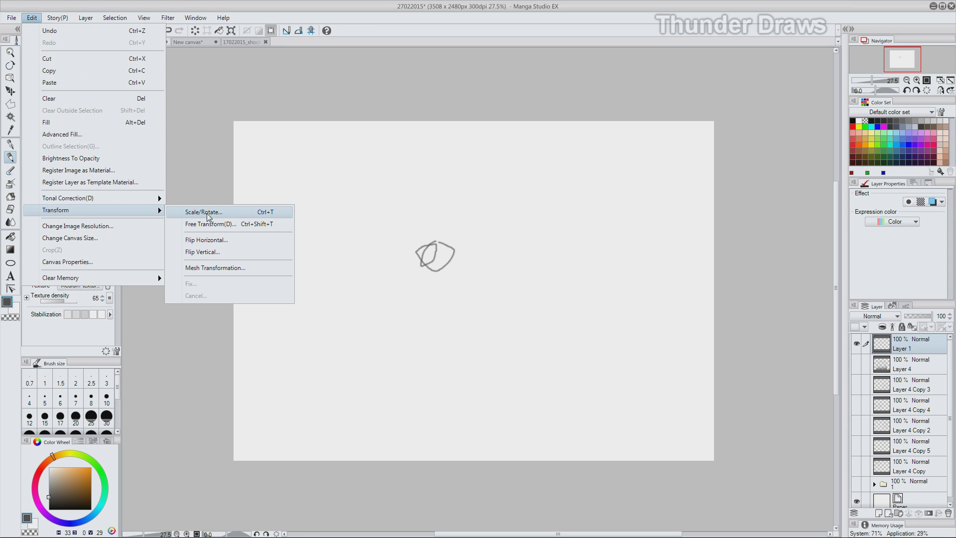
left_click(233, 227)
left_click_drag(451, 261, 453, 275)
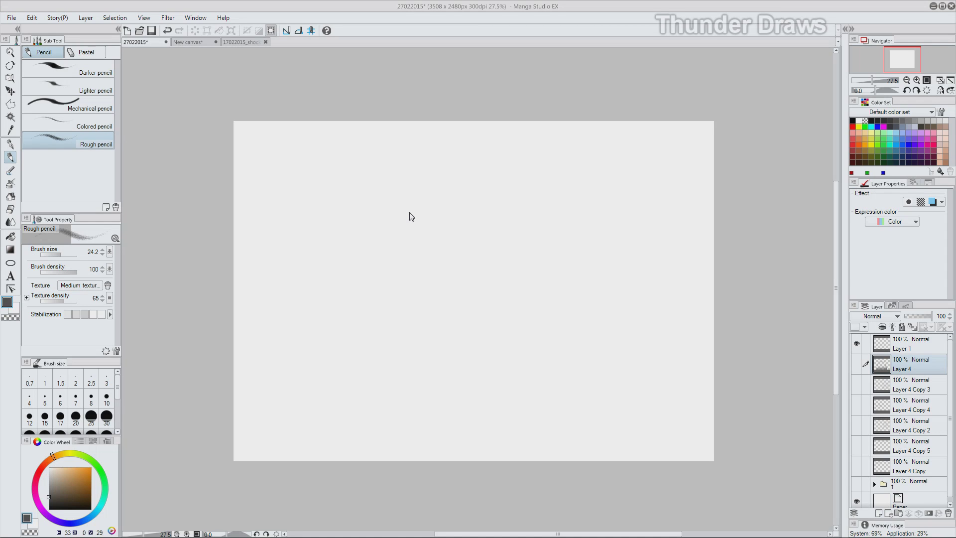
Step: Copy and paste the marquee-selected sketch as a new layer, and cut and paste the shifted selection area
key("ctrl+c")
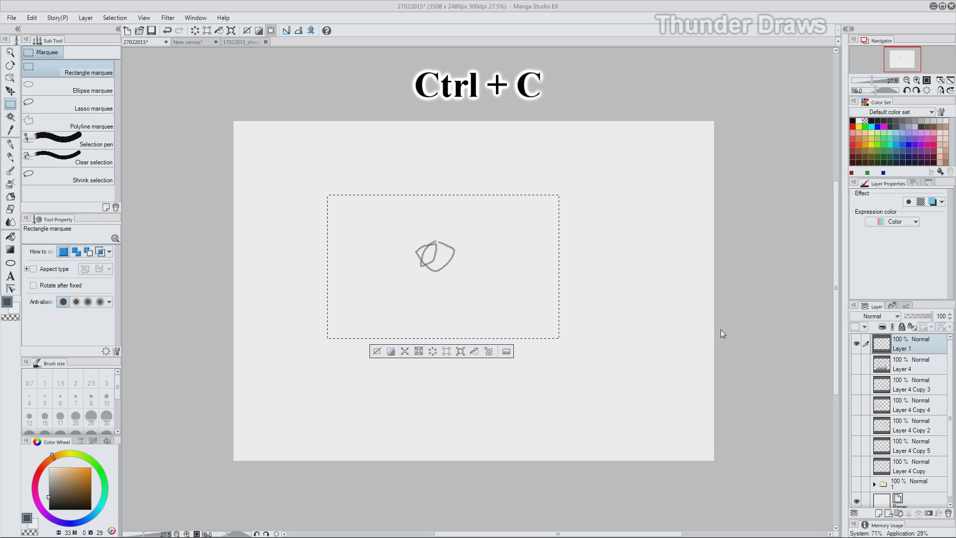
key("ctrl+v")
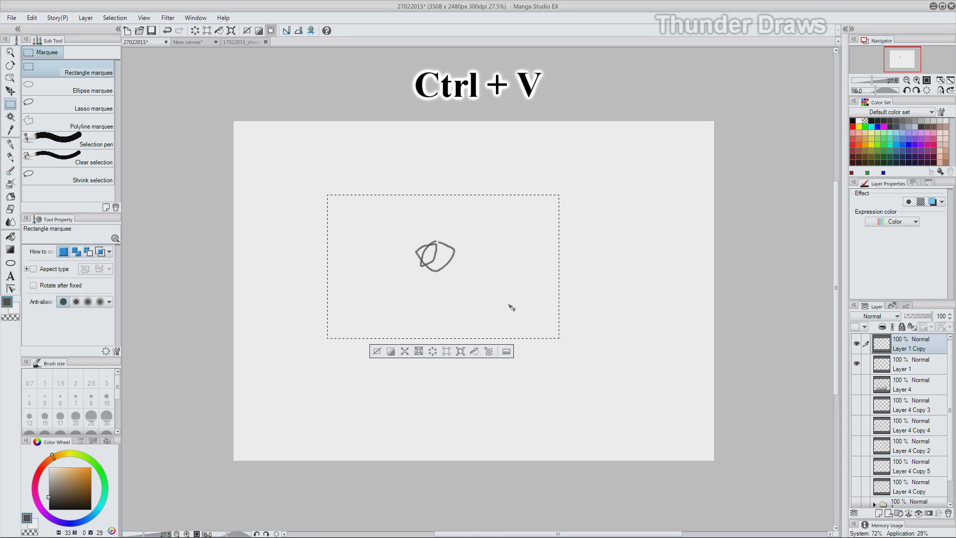
left_click_drag(448, 271, 523, 244)
key("ctrl+x")
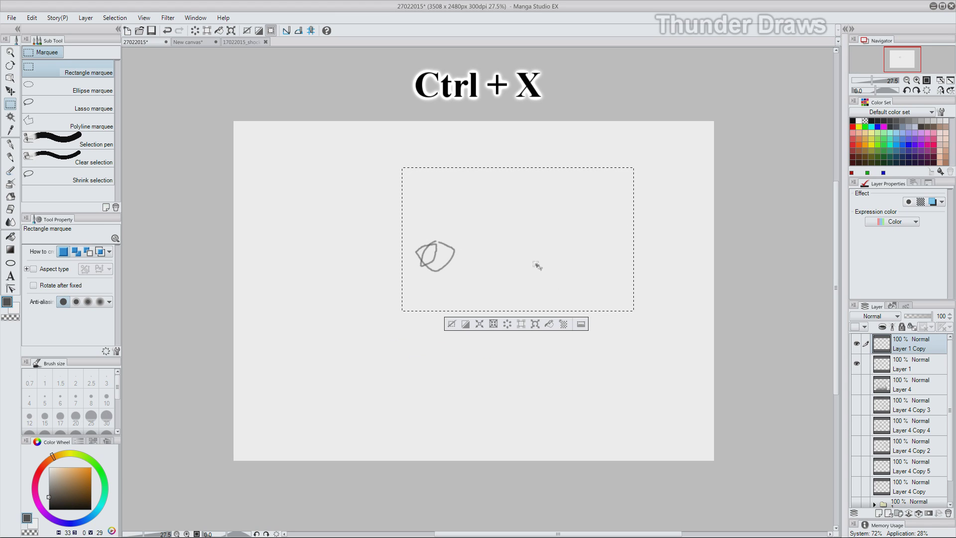
key("ctrl+v")
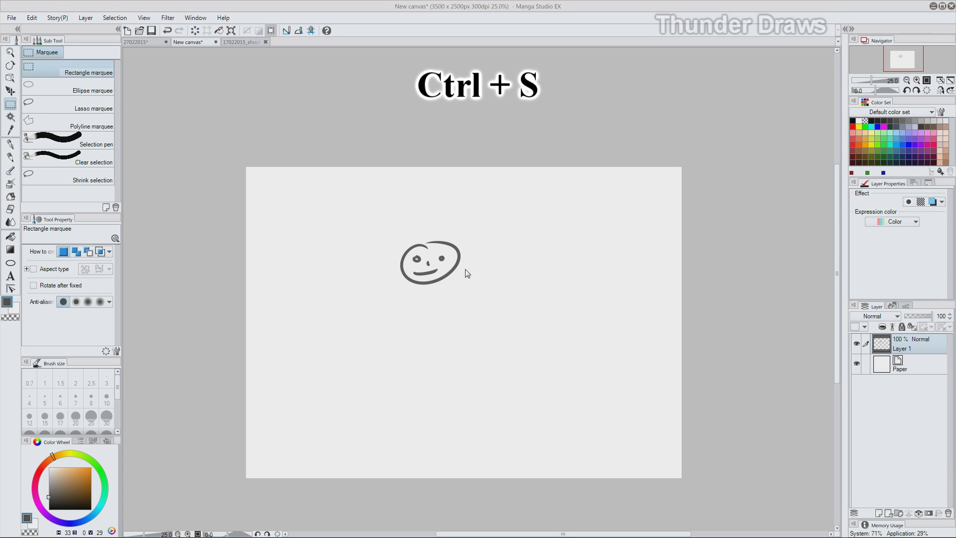
Step: Save the new canvas with the smiley face as saaaaaveeeeeee in Manga Studio format
key("ctrl+s")
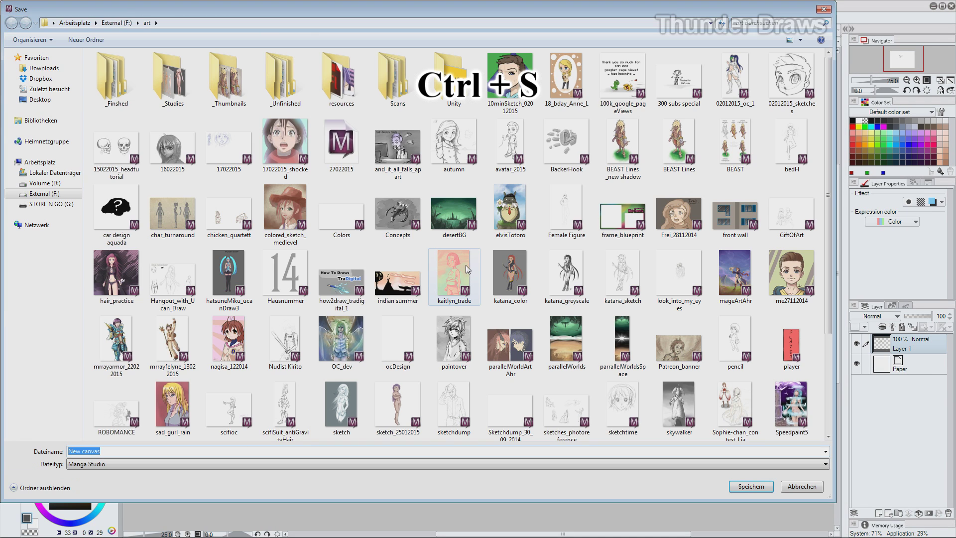
type("saa")
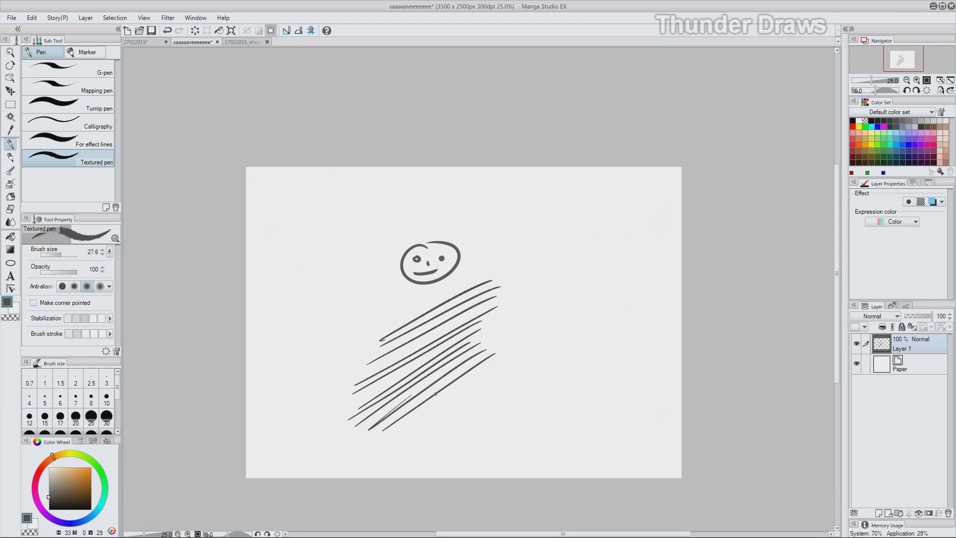
Step: Draw more diagonal hatching strokes below the smiley face with the Textured pen
left_click_drag(390, 433, 423, 410)
mouse_move(421, 413)
left_mouse_down()
mouse_move(499, 362)
mouse_move(565, 350)
left_mouse_up()
left_click_drag(471, 417, 539, 375)
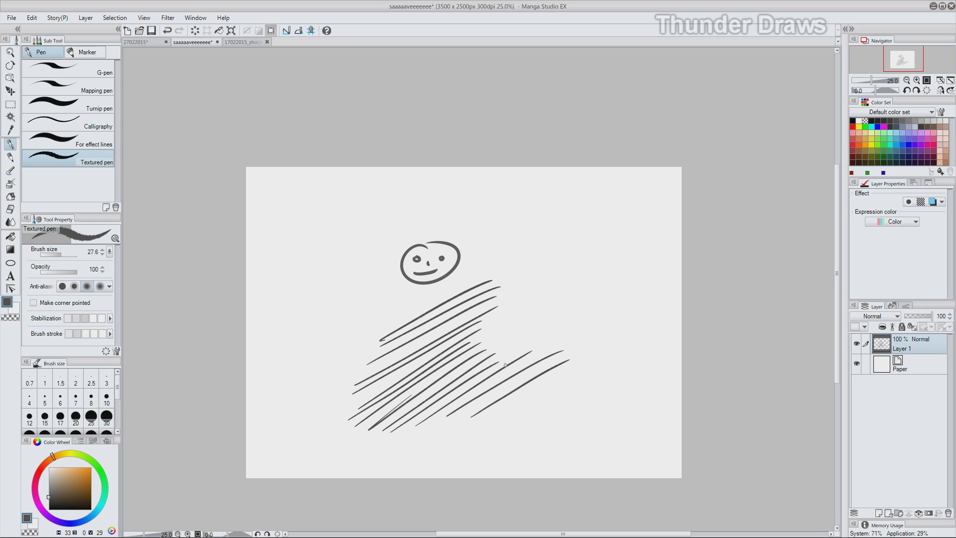
Step: Undo all hatching strokes below the smiley face, plus one further test stroke
key("ctrl+z")
key("ctrl+z")
key("ctrl+z")
key("ctrl+z")
key("ctrl+z")
key("ctrl+z")
key("ctrl+z")
key("ctrl+z")
key("ctrl+z")
key("ctrl+z")
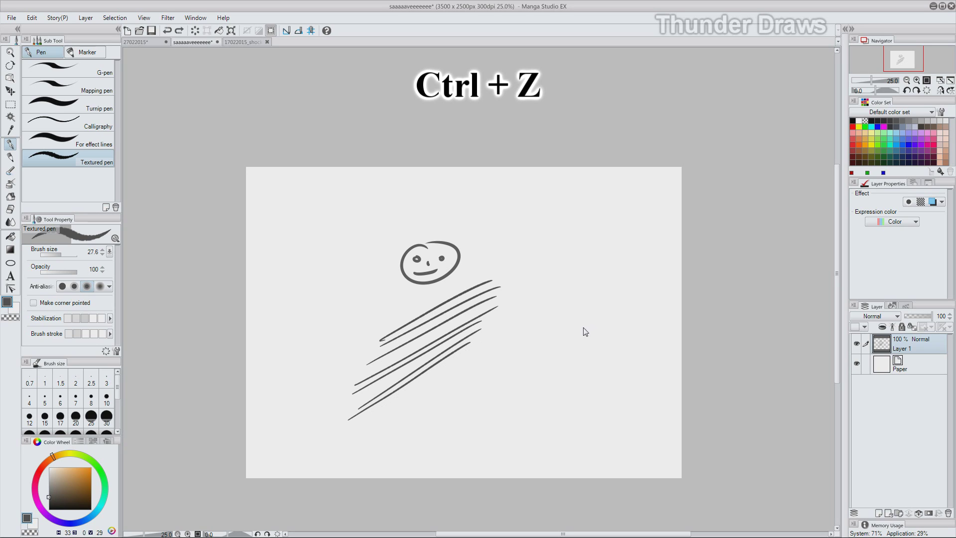
key("ctrl+z")
key("ctrl+z")
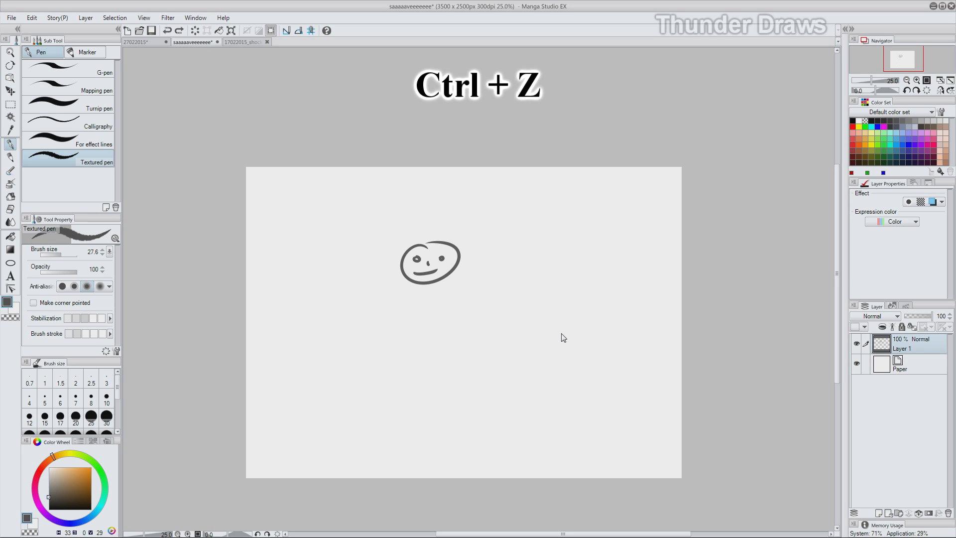
mouse_move(456, 317)
left_mouse_down()
mouse_move(470, 292)
mouse_move(433, 331)
mouse_move(535, 264)
mouse_move(400, 367)
mouse_move(533, 289)
left_mouse_up()
key("ctrl+z")
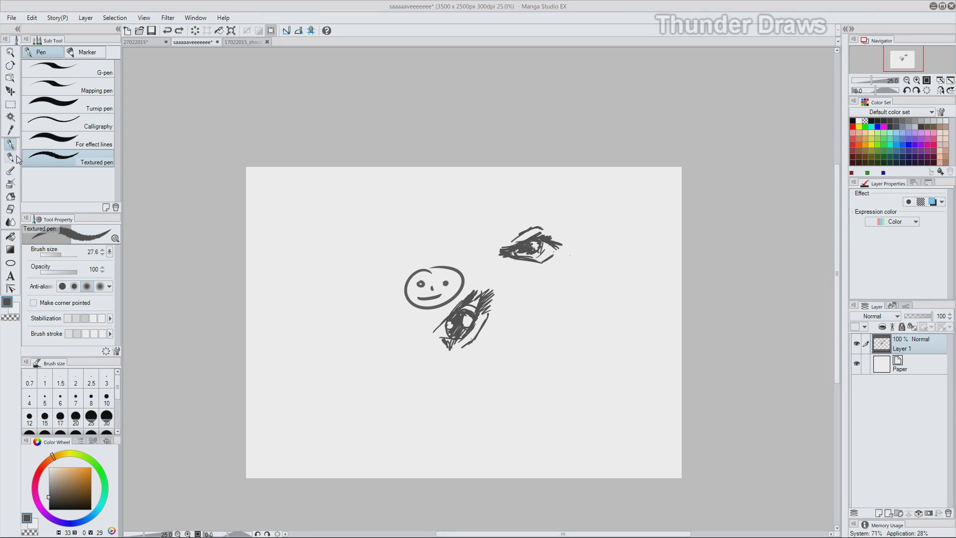
Step: Look through the sub tools of the Pencil, Brush, Airbrush, Decoration and Eraser tools
left_click(11, 158)
left_click(11, 172)
left_click(10, 184)
left_click(12, 198)
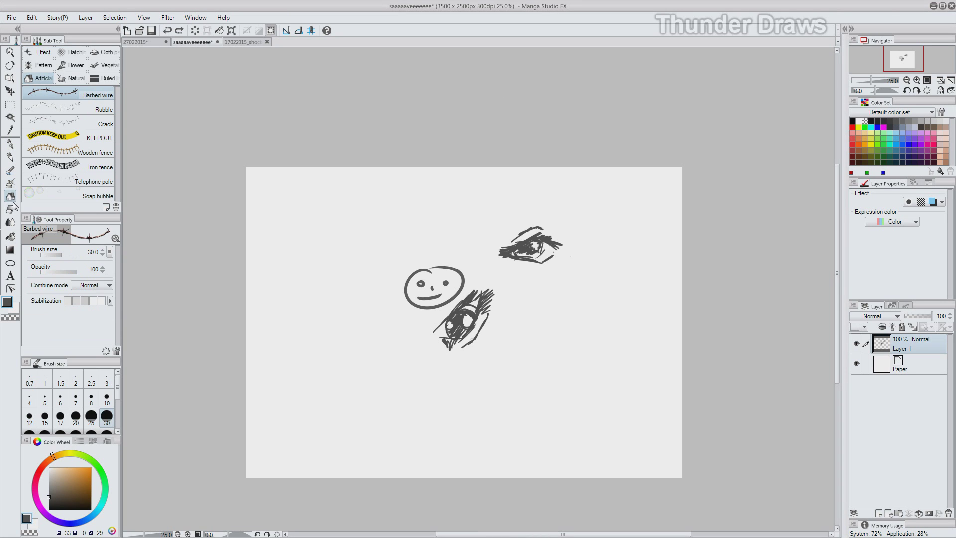
left_click(10, 208)
Step: Examine the Brush tool's oil paint and India ink groups and return to its watercolor group
left_click(10, 171)
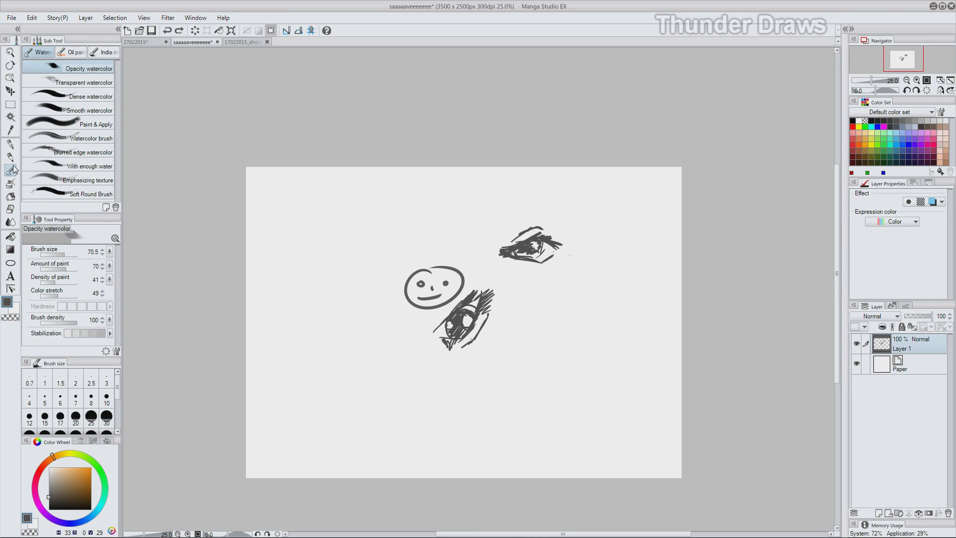
left_click(84, 53)
left_click(105, 52)
left_click(74, 52)
left_click(40, 52)
Step: Compare the Pencil and Brush tools once more and end on the Pen tool
left_click(10, 158)
left_click(10, 171)
left_click(10, 157)
left_click(10, 144)
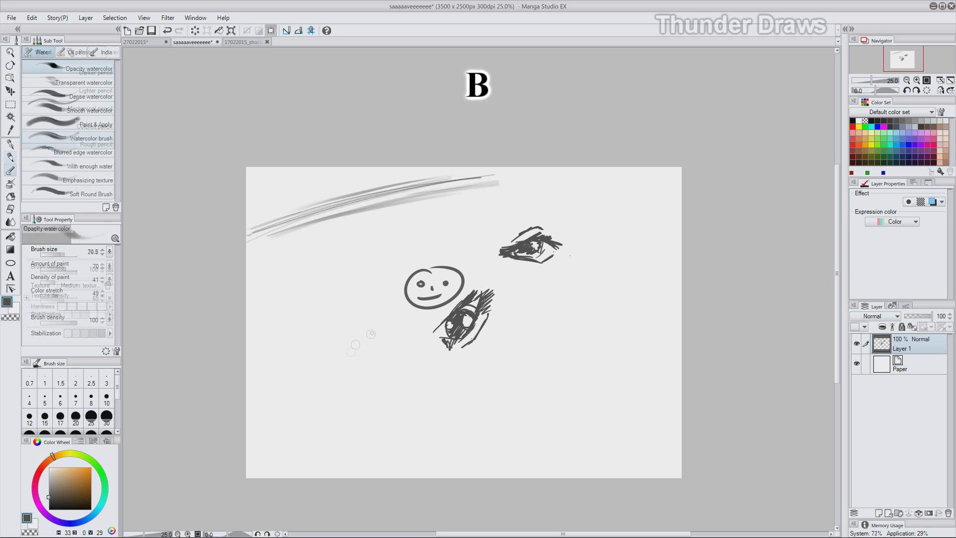
Step: Scribble test strokes in the canvas's lower-left area with the Opacity watercolor brush, the Textured pen and the pencil
mouse_move(377, 335)
left_mouse_down()
mouse_move(335, 370)
mouse_move(371, 360)
mouse_move(329, 356)
left_mouse_up()
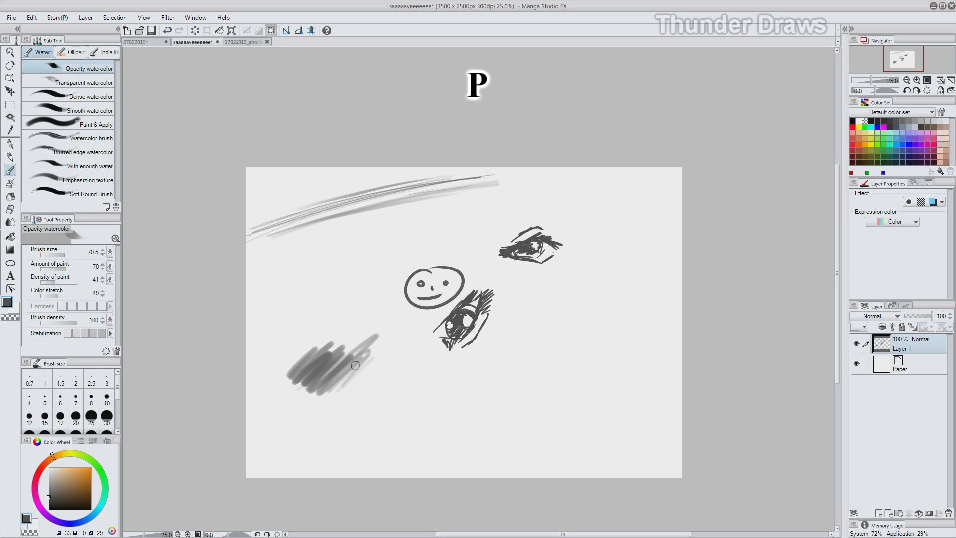
key("p")
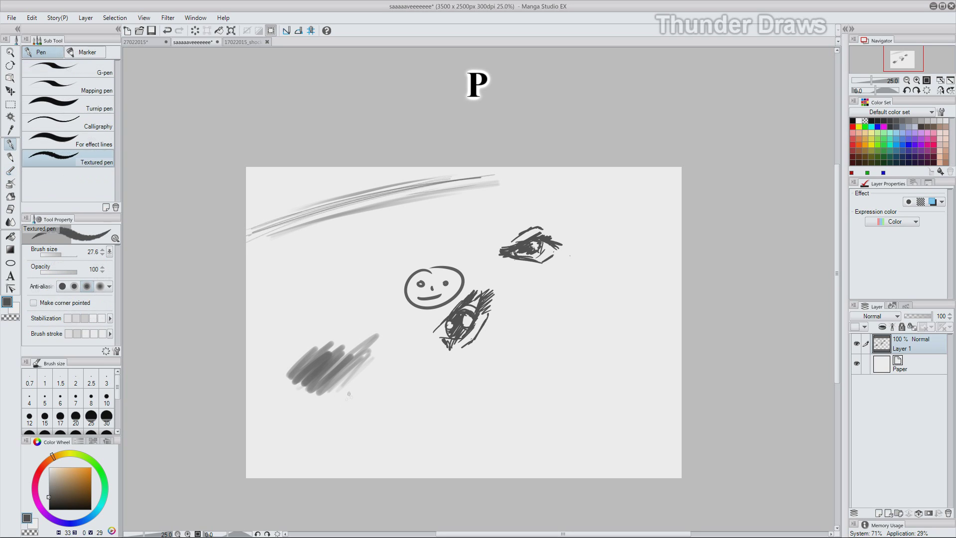
left_click_drag(295, 437, 408, 409)
key("p")
mouse_move(327, 453)
left_mouse_down()
mouse_move(422, 418)
mouse_move(329, 451)
mouse_move(420, 354)
left_mouse_up()
Step: Erase the drawing with the Hard eraser and add a Foreground to transparent gradient inward from the canvas's left edge
key("e")
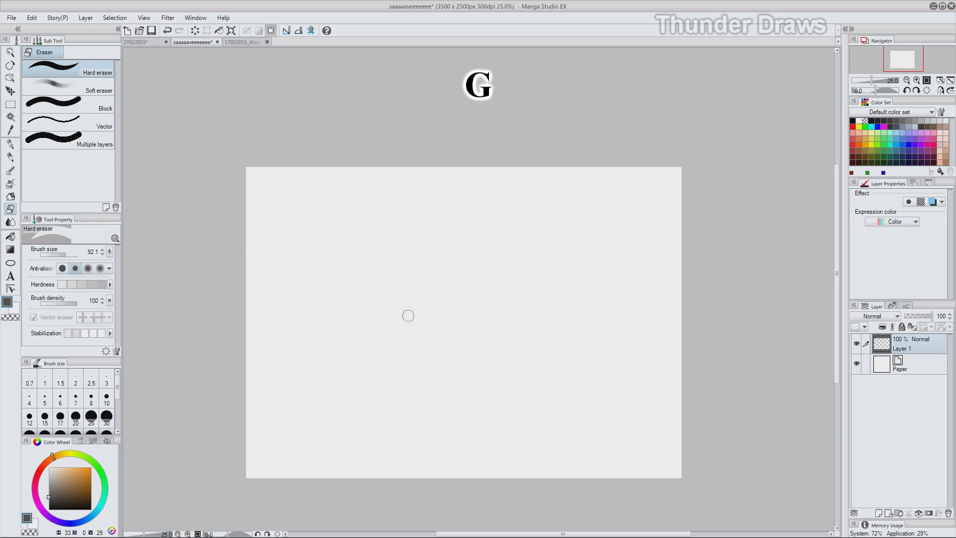
key("g")
left_click_drag(247, 261, 355, 265)
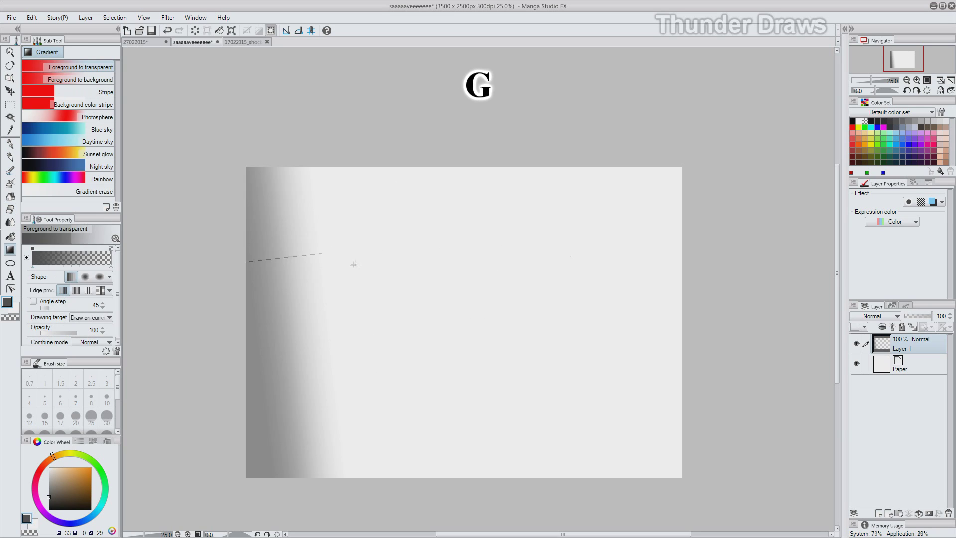
Step: Fill the gradient bands and the rest of the canvas with dark grey using the All layers fill
key("g")
left_click(273, 319)
left_click(294, 322)
left_click(316, 313)
left_click(385, 253)
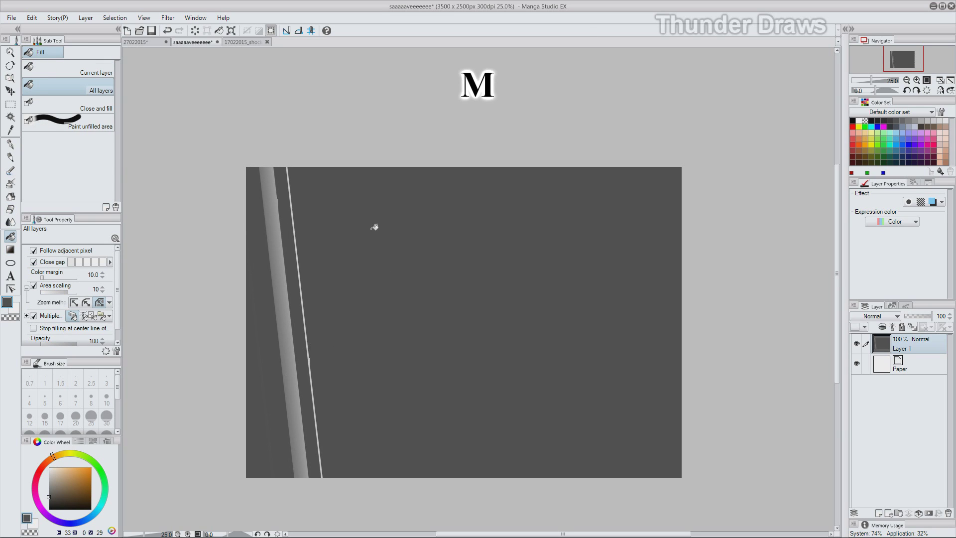
Step: Select a wide rectangle in the upper middle of the dark fill and clear its contents
key("m")
left_click_drag(365, 230, 620, 291)
left_click(481, 304)
Step: Outline a five-sided area over the cleared rectangle with the Polyline marquee and clear it
left_click(67, 122)
left_click(404, 208)
left_click(362, 353)
left_click(427, 386)
left_click(549, 364)
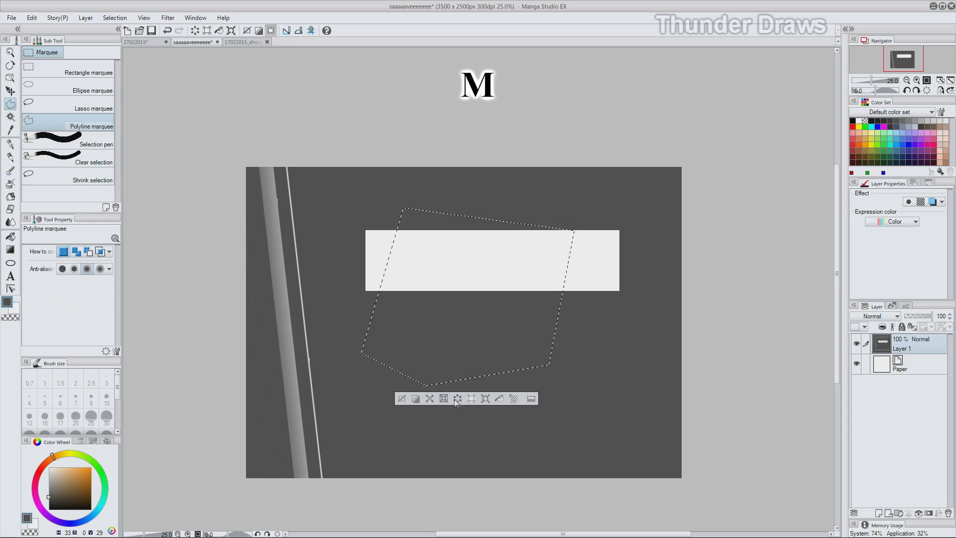
left_click(455, 400)
Step: Enter the text "hello wo" inside the cleared oval area and delete its letters again
key("t")
left_click(419, 271)
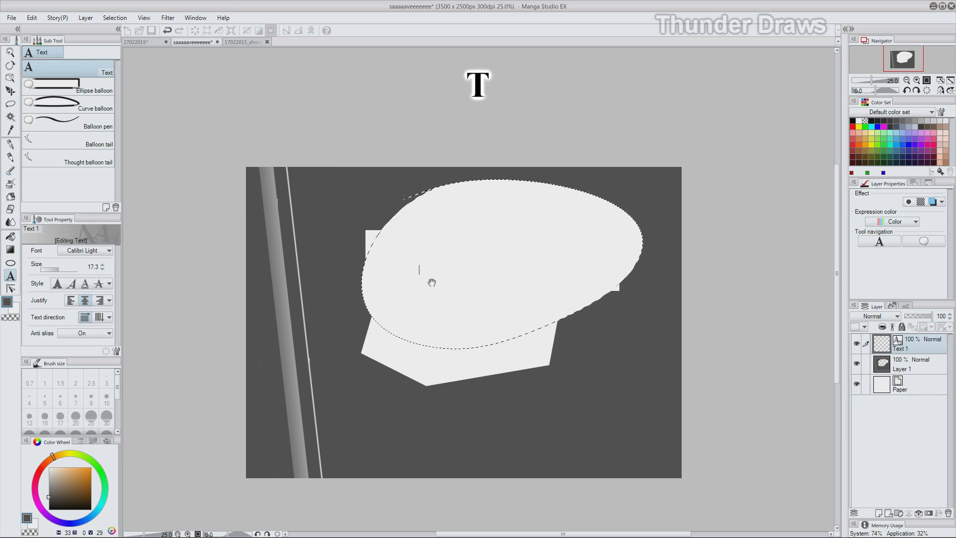
type("hello wo")
key("BackSpace")
key("BackSpace")
key("BackSpace")
key("BackSpace")
key("BackSpace")
key("BackSpace")
key("BackSpace")
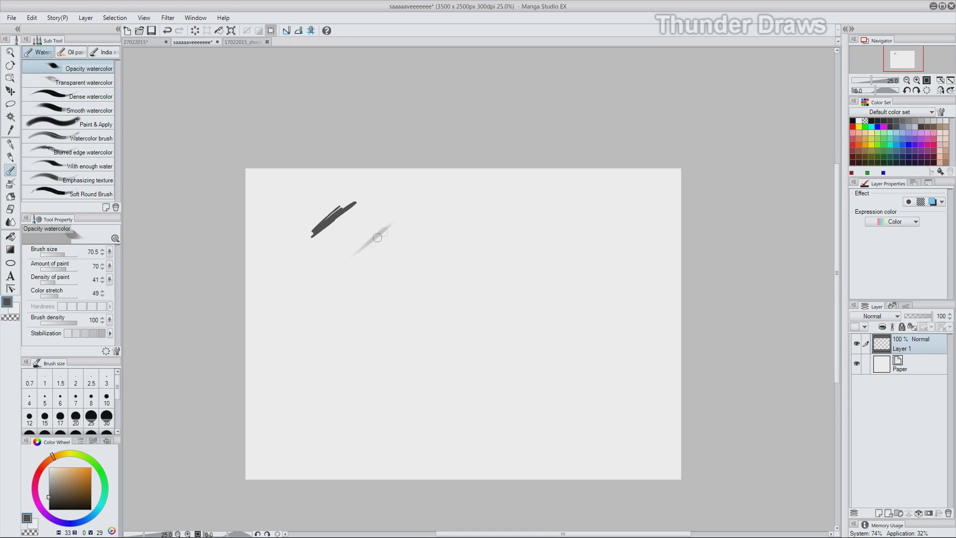
Step: Paint diagonal test strokes beside the dark scribble, cycling through the Opacity watercolor brush, Soft airbrush and Barbed wire decoration
left_click_drag(413, 219, 359, 261)
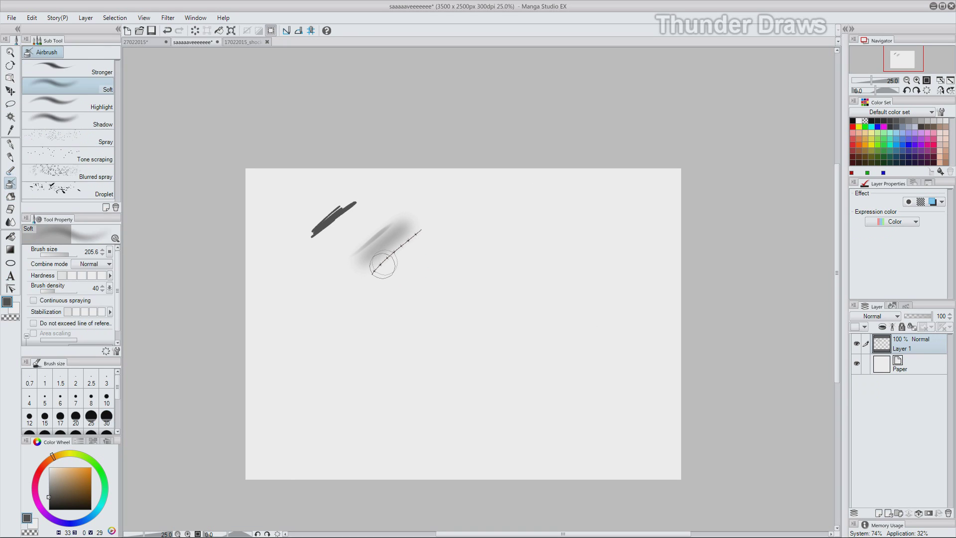
key("b")
key("b")
key("b")
key("b")
key("b")
key("b")
key("b")
key("b")
key("b")
key("b")
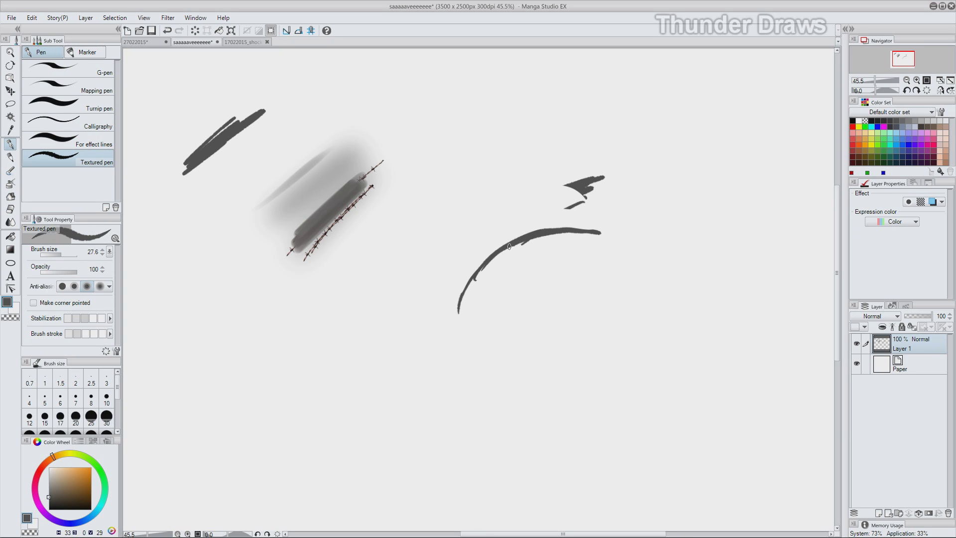
Step: Extend the large curved line downward with the Textured pen
left_click_drag(509, 246, 454, 349)
key("e")
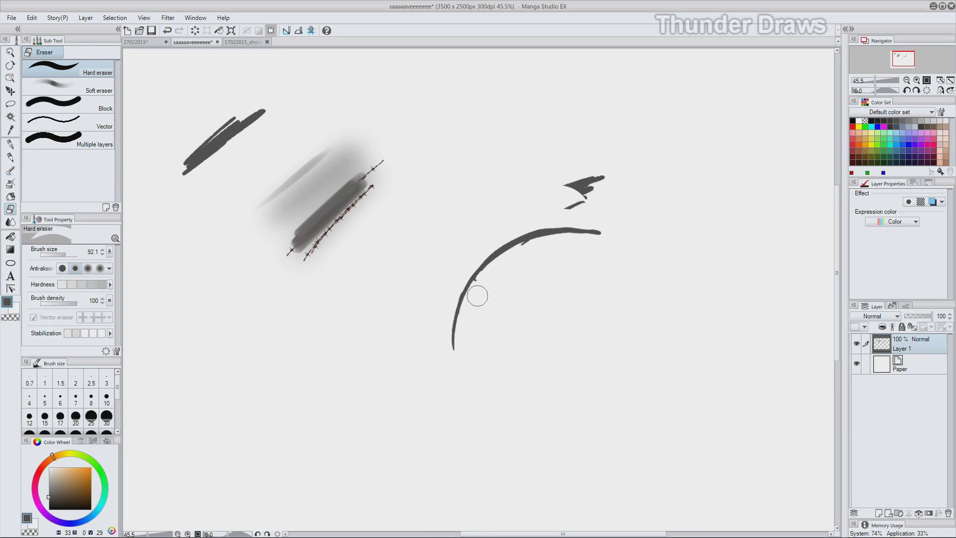
key("p")
mouse_move(476, 256)
left_mouse_down()
mouse_move(450, 367)
mouse_move(451, 325)
mouse_move(455, 396)
mouse_move(442, 393)
mouse_move(468, 261)
mouse_move(447, 399)
left_mouse_up()
Step: Thin the lower part of the curve, alternating between the Hard eraser and the Textured pen
key("e")
key("p")
key("e")
key("p")
key("e")
key("p")
key("e")
key("p")
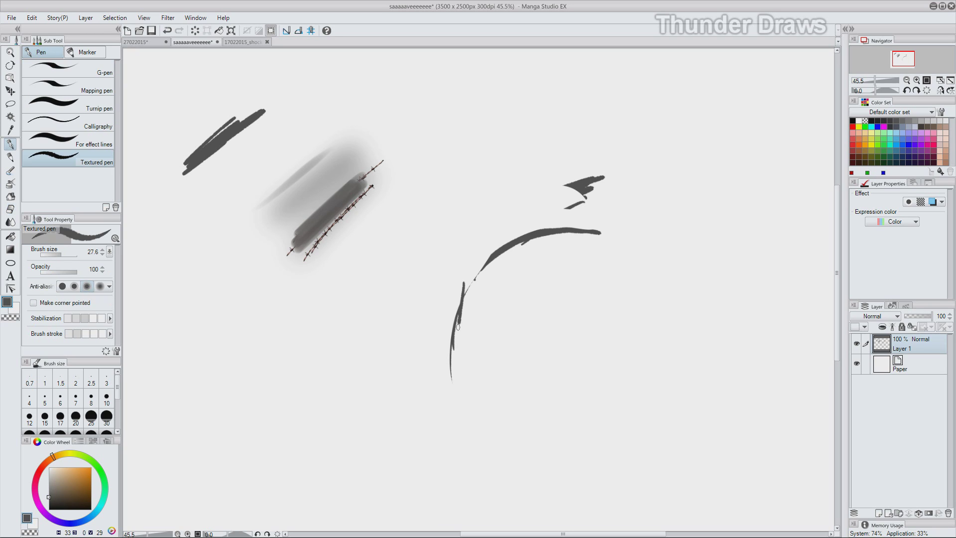
Step: Redraw the bottom of the curve with the Textured pen and erase the overlapping lines above it
left_click_drag(458, 326, 471, 422)
key("e")
left_click_drag(466, 287, 451, 400)
key("p")
mouse_move(482, 272)
left_mouse_down()
mouse_move(473, 408)
mouse_move(453, 330)
left_mouse_up()
key("e")
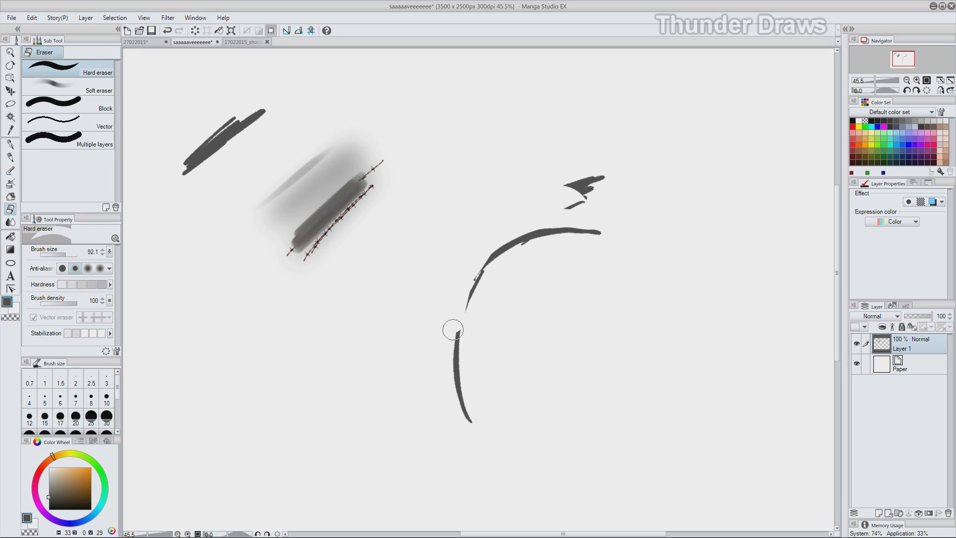
Step: Close the gap in the middle of the curve and refine its outline with the Hard eraser and Textured pen
key("p")
key("e")
mouse_move(491, 262)
left_mouse_down()
mouse_move(455, 393)
mouse_move(455, 316)
mouse_move(444, 391)
mouse_move(451, 376)
left_mouse_up()
key("p")
key("e")
left_click_drag(498, 244, 441, 393)
key("p")
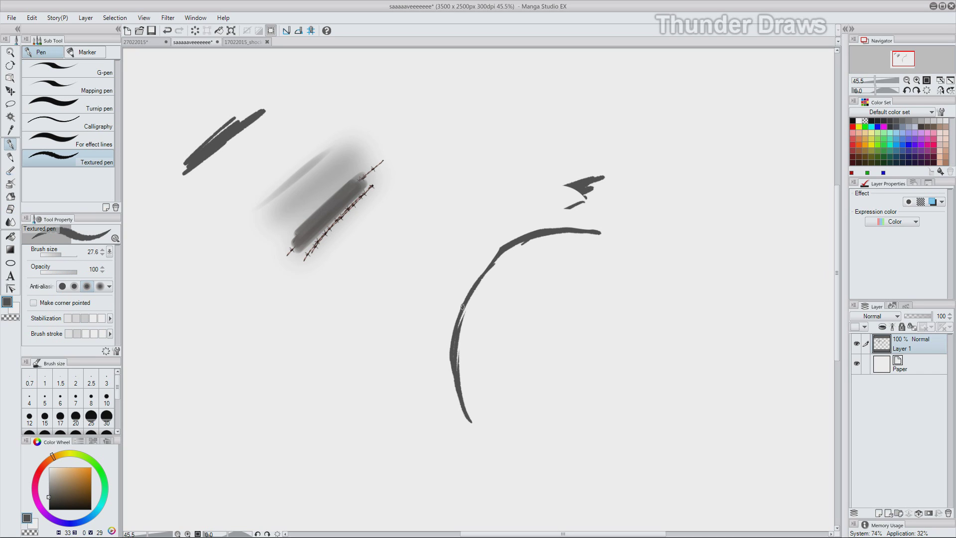
left_click_drag(522, 244, 492, 271)
Step: Select the entire canvas and delete everything drawn on Layer 1
key("ctrl+minus")
key("ctrl+a")
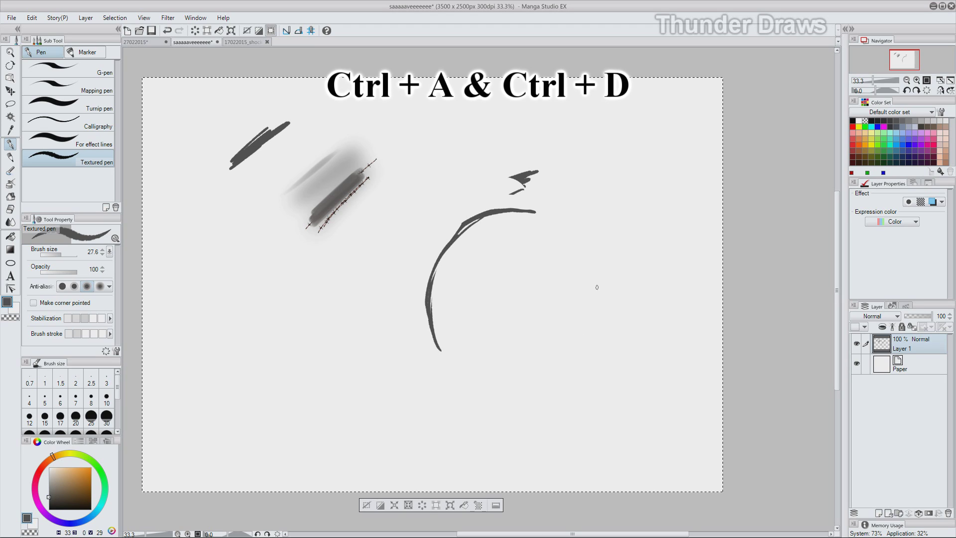
key("Delete")
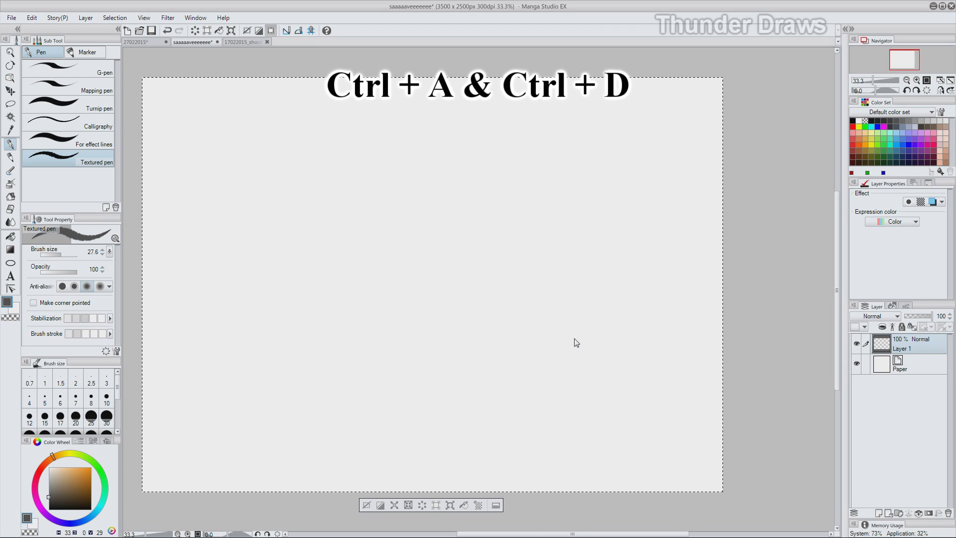
Step: Alternate between deselecting and selecting the whole canvas, ending with no selection
key("ctrl+d")
key("ctrl+a")
key("ctrl+d")
key("ctrl+a")
key("ctrl+d")
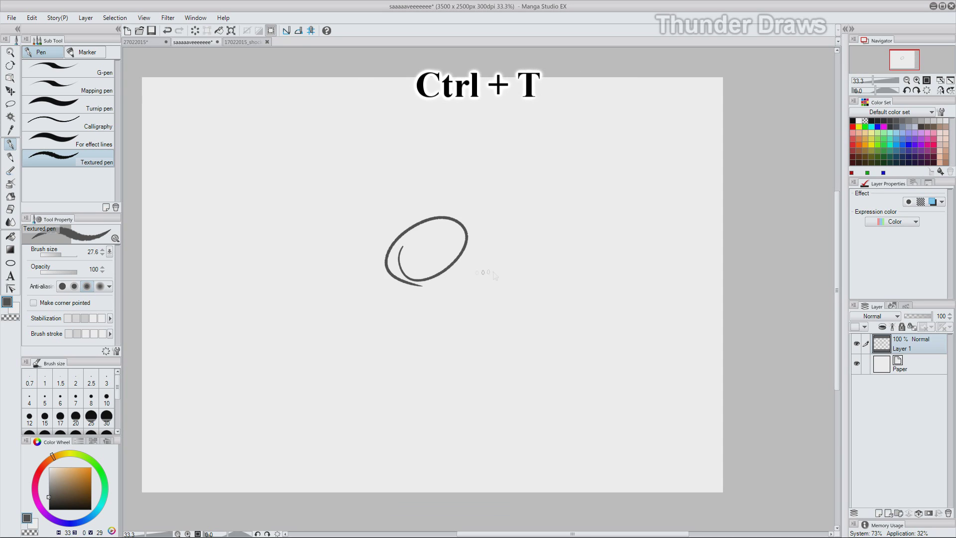
Step: Transform the drawn oval on Layer 1, rotating it and stretching its corners to enlarge it across the canvas
key("ctrl+t")
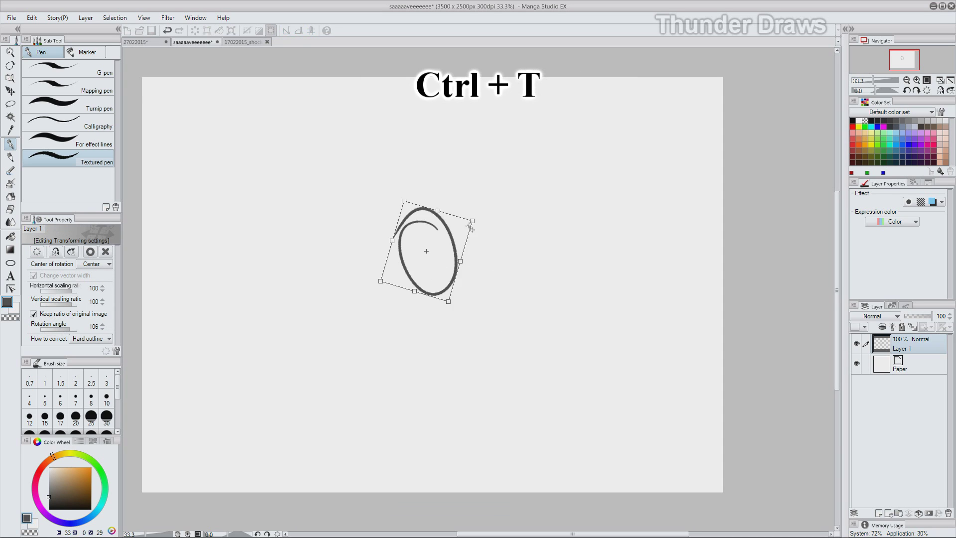
mouse_move(395, 201)
left_mouse_down()
mouse_move(326, 132)
mouse_move(317, 212)
left_mouse_up()
left_click_drag(281, 310, 230, 189)
left_click_drag(335, 257, 556, 378)
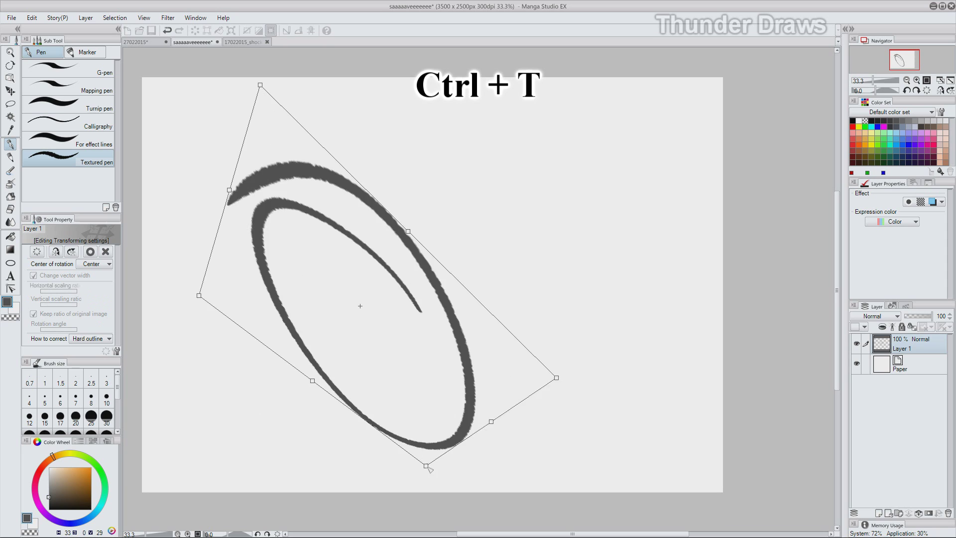
Step: Distort the enlarged oval's corners and edges to flatten it into a long, narrow ring rising towards the upper right
left_click_drag(425, 466, 430, 349)
left_click_drag(261, 85, 409, 285)
left_click_drag(482, 331, 644, 188)
left_click_drag(573, 291, 585, 211)
left_click_drag(320, 282, 312, 275)
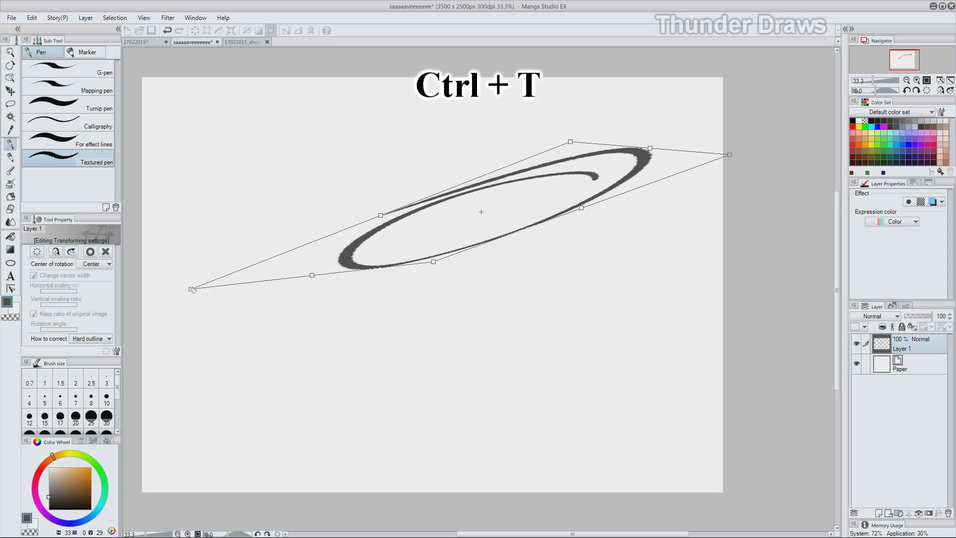
left_click_drag(190, 288, 178, 171)
left_click_drag(570, 142, 551, 159)
mouse_move(489, 206)
left_mouse_down()
mouse_move(551, 159)
mouse_move(582, 189)
mouse_move(552, 150)
left_mouse_up()
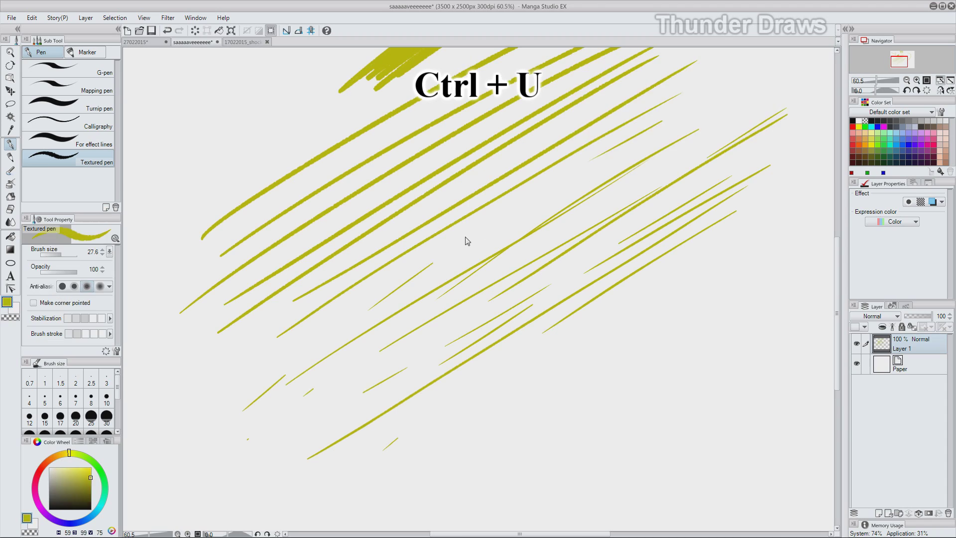
Step: Adjust the hue, saturation and luminosity of the yellow strokes on Layer 1
key("ctrl+u")
left_click_drag(669, 94, 725, 88)
left_click_drag(680, 121, 781, 126)
left_click_drag(725, 97, 628, 96)
left_click_drag(669, 148, 689, 149)
mouse_move(628, 95)
left_mouse_down()
mouse_move(742, 99)
mouse_move(674, 104)
left_mouse_up()
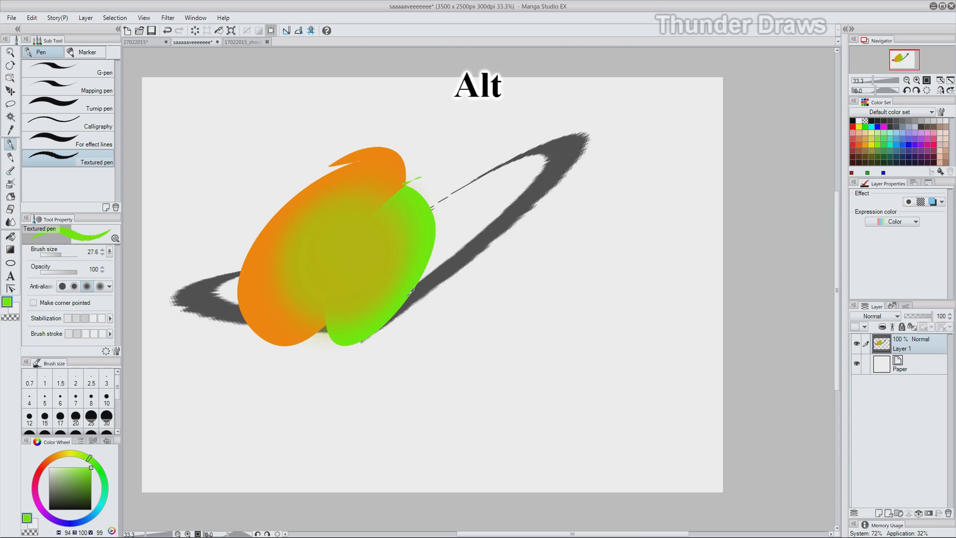
Step: Practise moving and zooming the canvas view out to 26.9%, and delete everything drawn on Layer 1
key("r")
left_click_drag(567, 247, 520, 209)
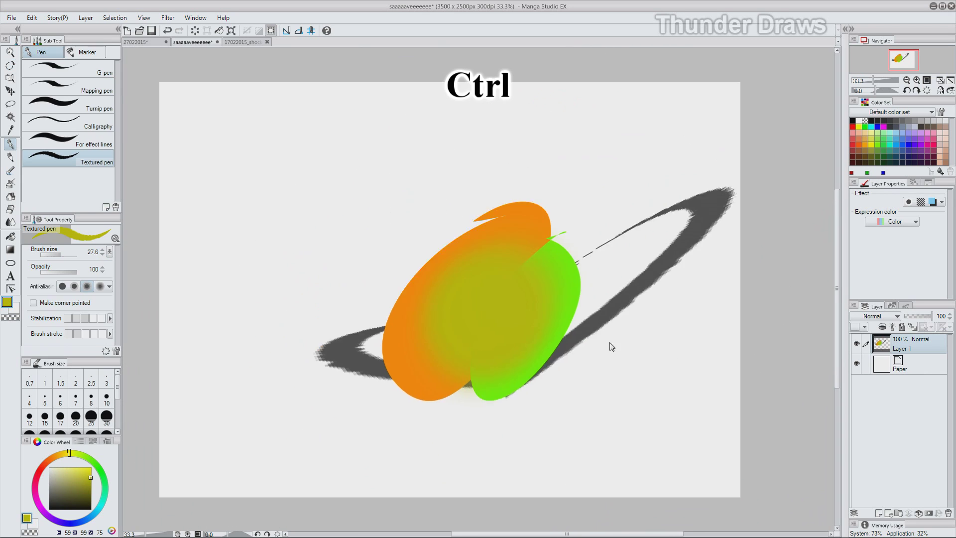
left_click_drag(611, 346, 581, 275)
key("space")
key("ctrl+space")
mouse_move(460, 302)
left_mouse_down()
mouse_move(488, 296)
mouse_move(448, 302)
left_mouse_up()
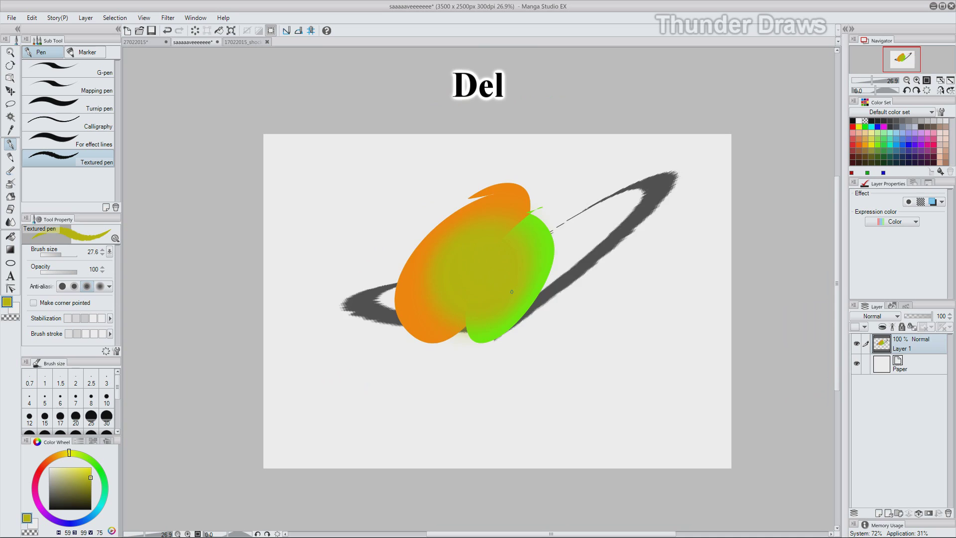
key("Delete")
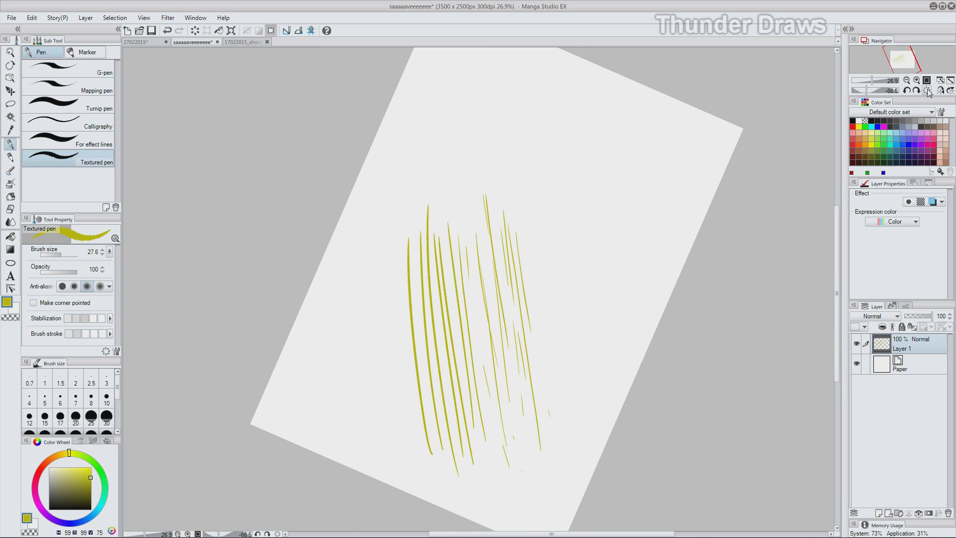
Step: Rotate the canvas view freely and reset its rotation to 0 degrees
left_click(924, 91)
left_click_drag(490, 165, 602, 291)
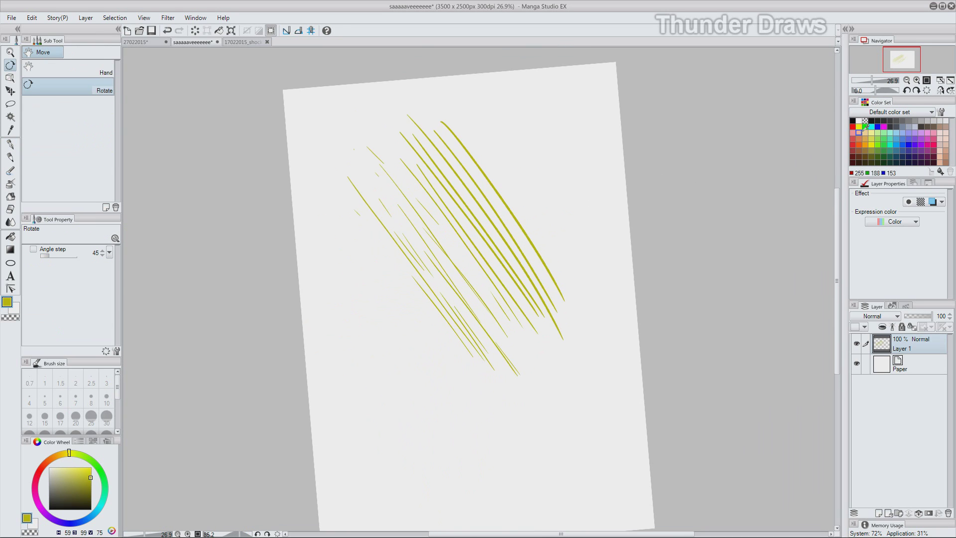
left_click(940, 90)
left_click(940, 91)
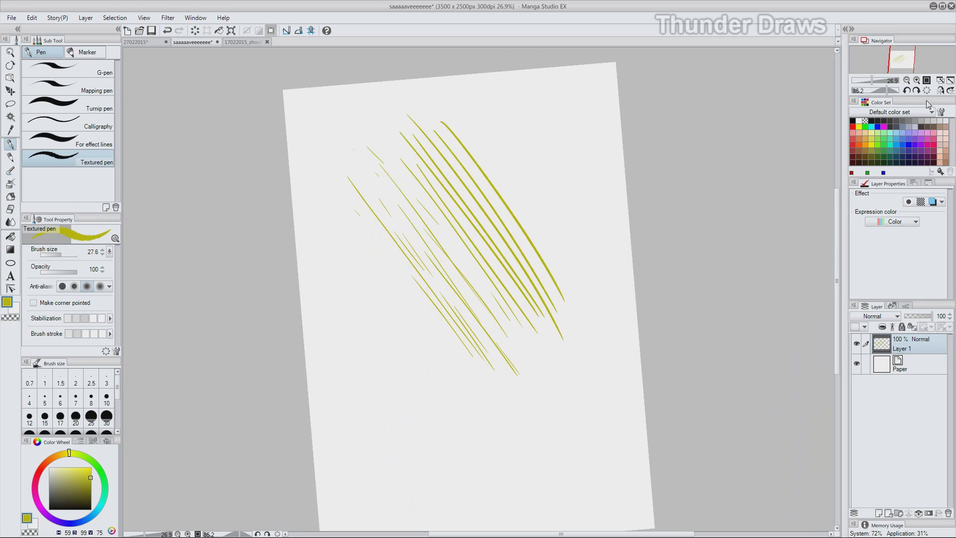
key("shift+space")
left_click_drag(697, 155, 603, 107)
left_click(926, 91)
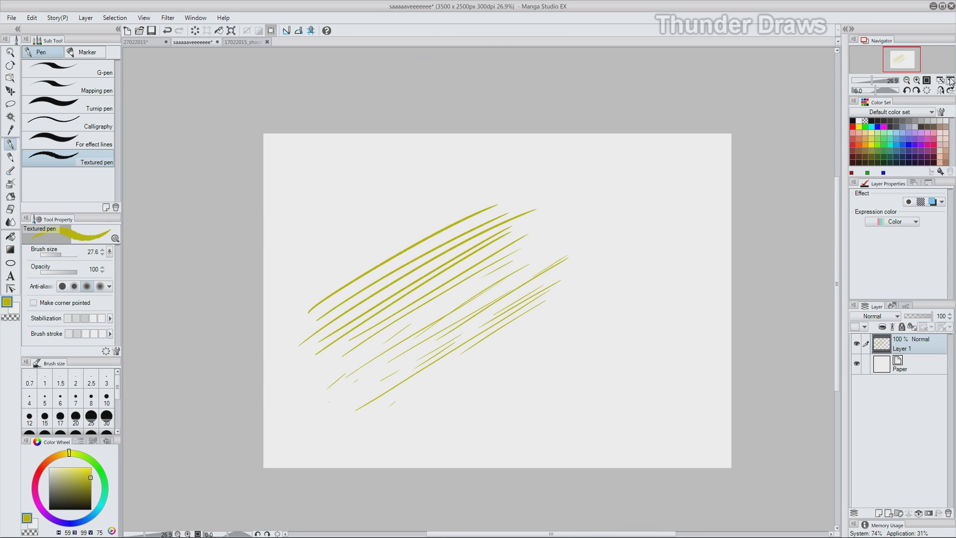
Step: Fit the whole canvas in view and draw a large curved arc beside the diagonal strokes with the Textured pen
left_click(940, 81)
left_click(941, 91)
left_click(940, 91)
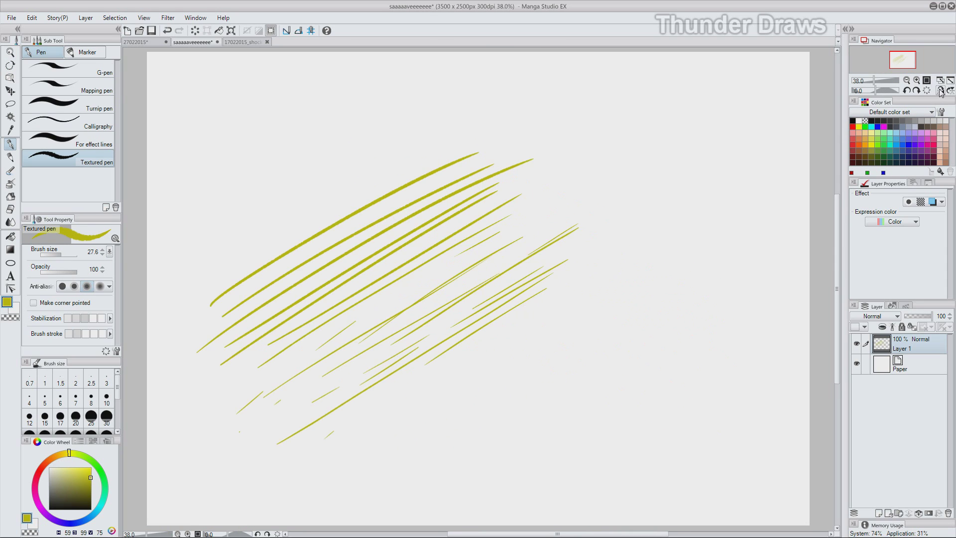
left_click_drag(619, 122, 613, 297)
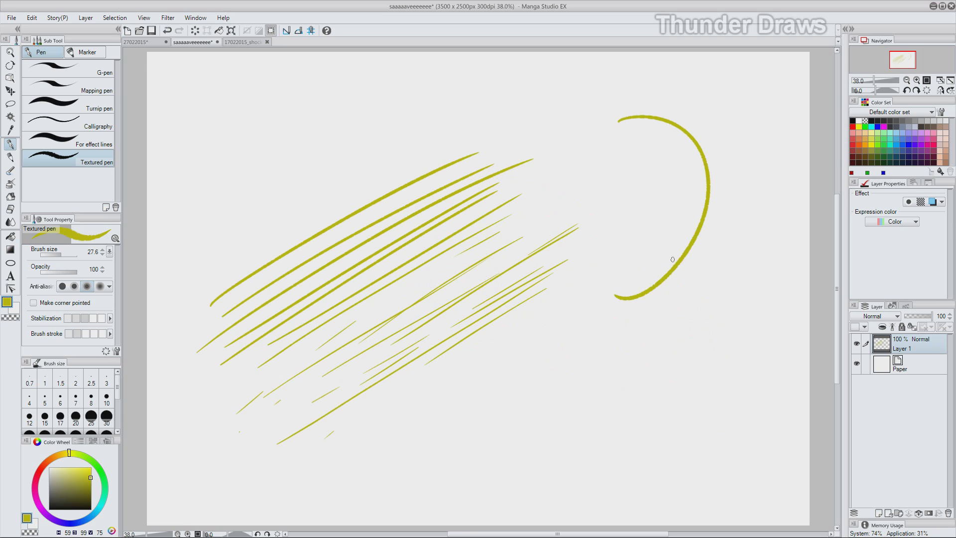
Step: Flip the canvas view horizontally and vertically several times, ending in its original orientation
left_click(940, 91)
left_click(941, 90)
left_click(941, 90)
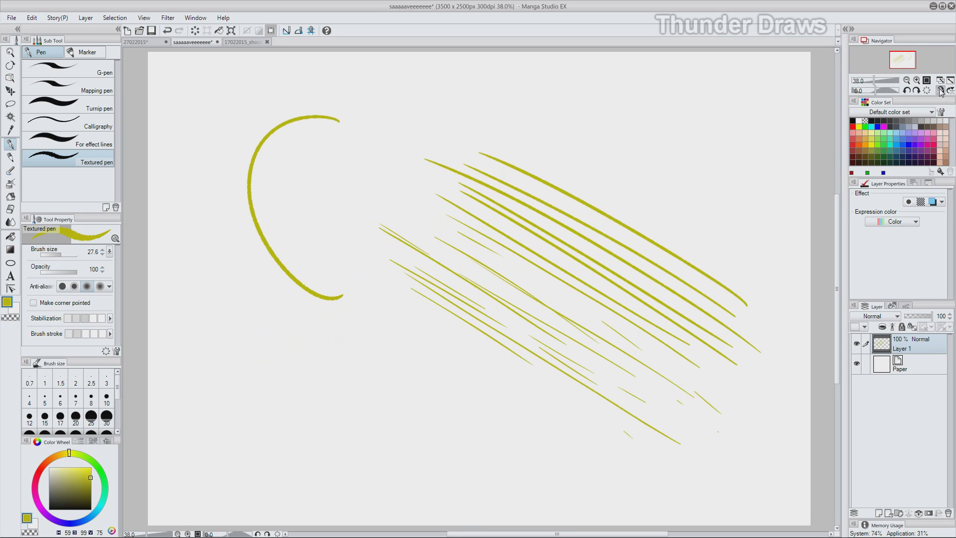
left_click(951, 91)
left_click(950, 91)
left_click(950, 90)
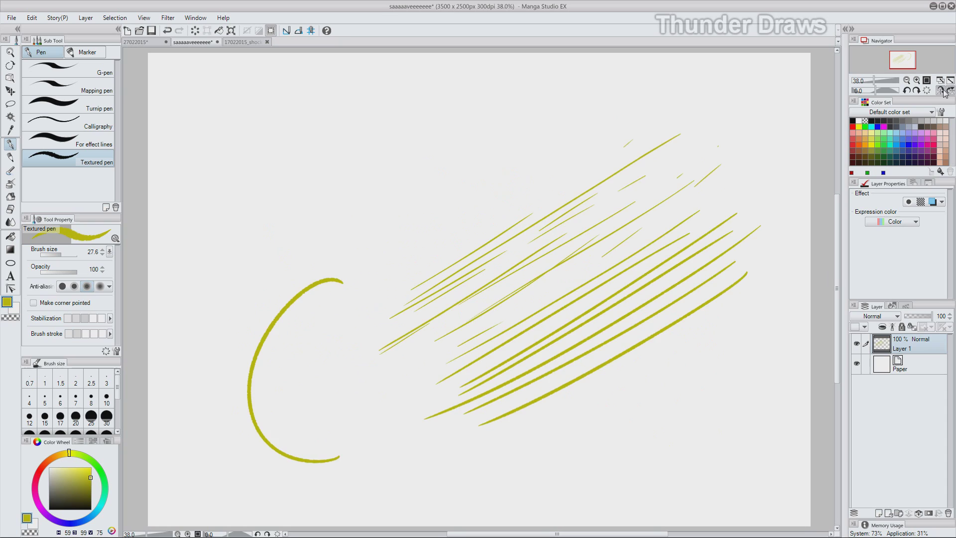
left_click(941, 91)
left_click(951, 91)
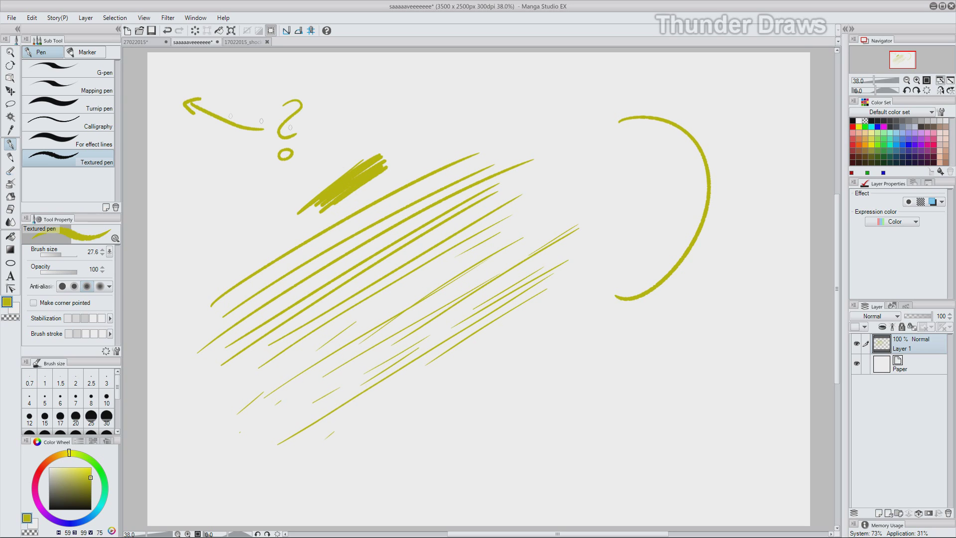
Step: Look through the File commands in the main menu's shortcut settings and close them
left_click(11, 17)
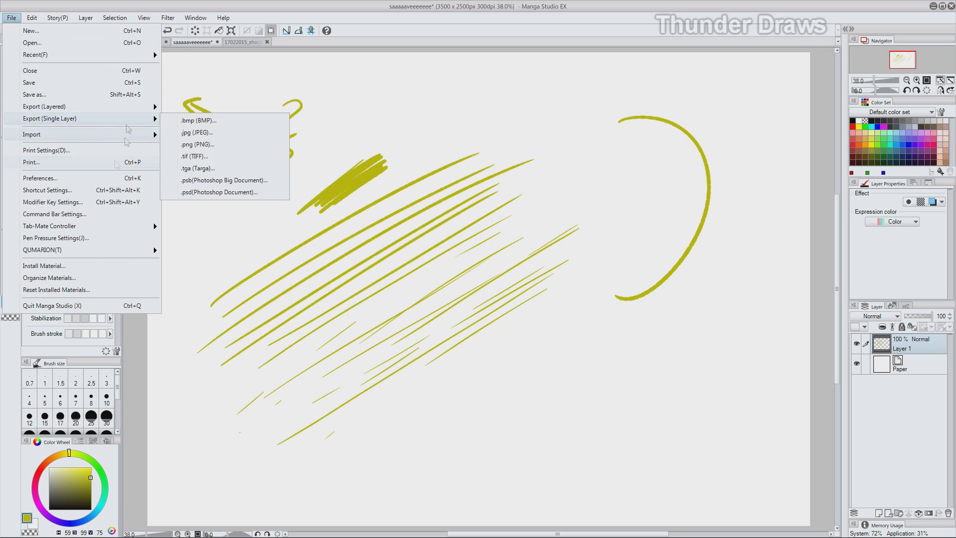
left_click(48, 190)
left_click(176, 192)
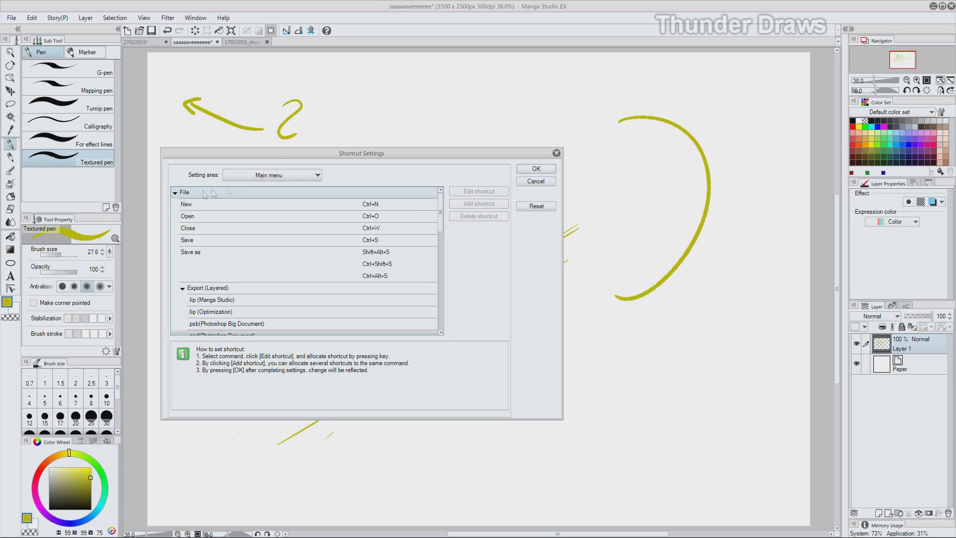
left_click(536, 168)
Step: Examine the modifier key settings assigned to the Textured pen
left_click(11, 17)
left_click(131, 202)
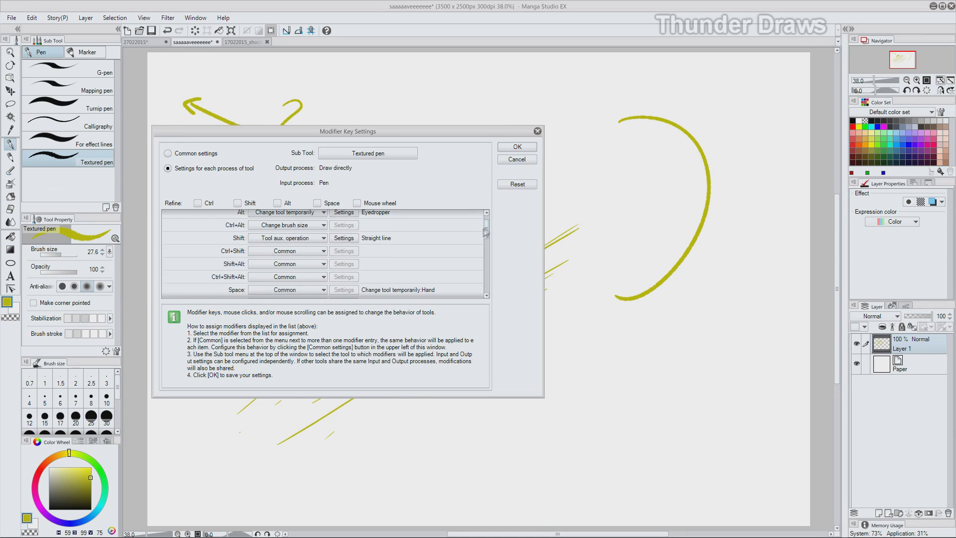
scroll(323, 254, "down", 3)
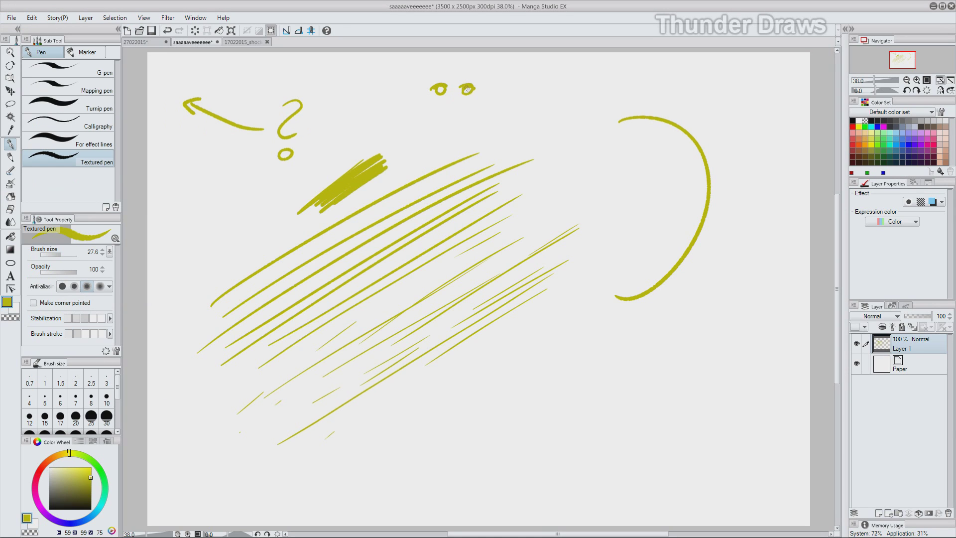
Step: Undo the last stroke and draw a fringe and facial features around the two small eyes above the diagonal strokes
key("ctrl+z")
mouse_move(435, 76)
left_mouse_down()
mouse_move(476, 70)
mouse_move(482, 88)
left_mouse_up()
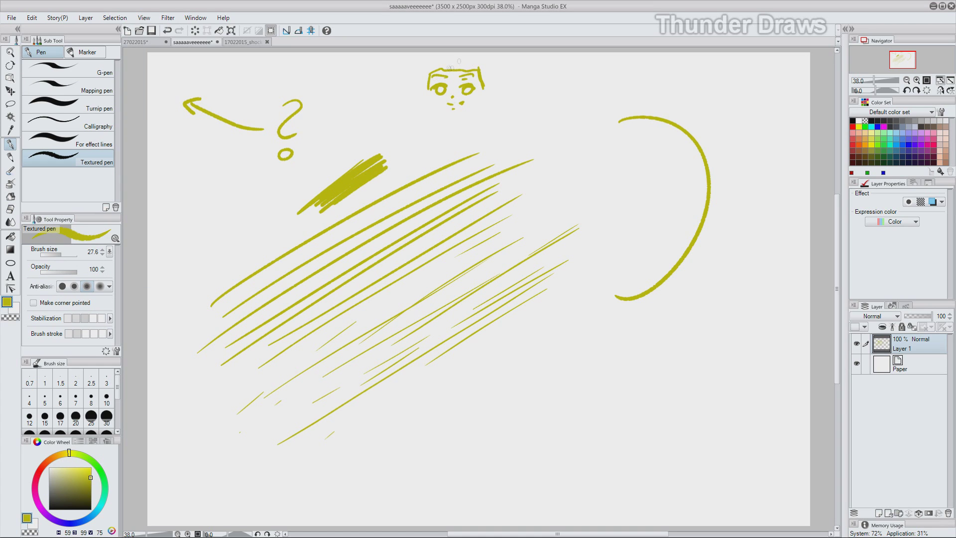